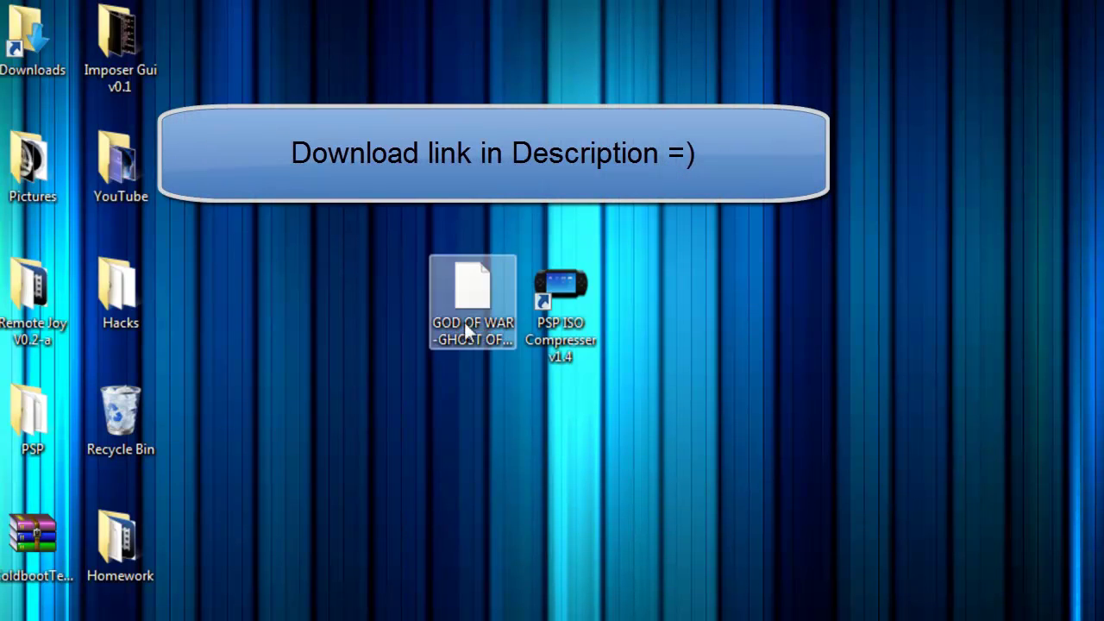
pyautogui.click(472, 289)
pyautogui.click(490, 427)
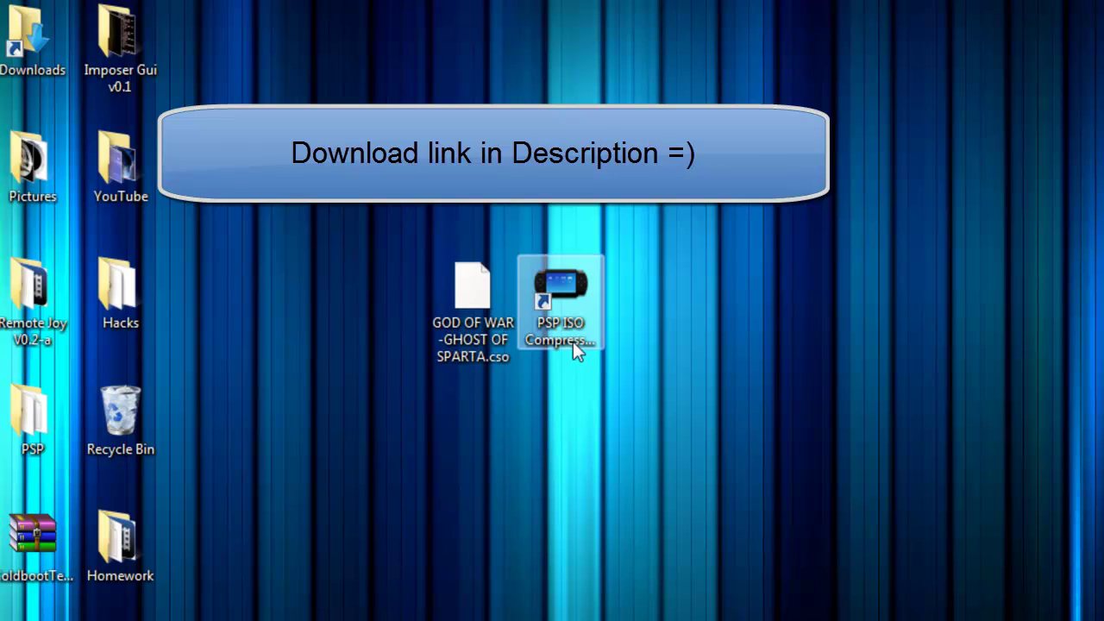
pyautogui.click(500, 345)
pyautogui.click(470, 399)
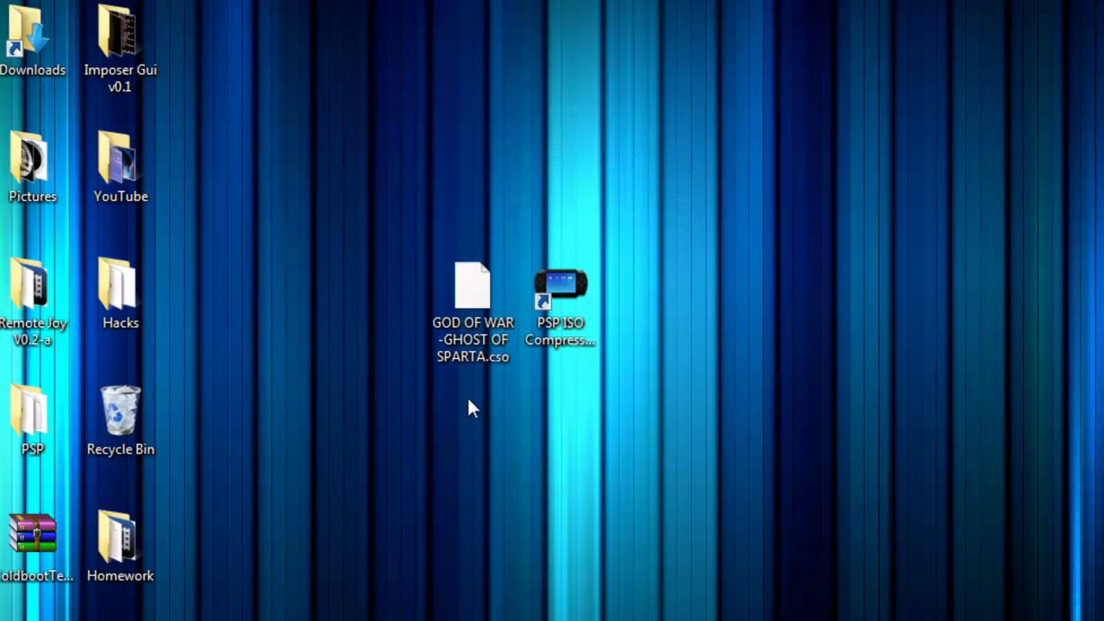
pyautogui.click(468, 354)
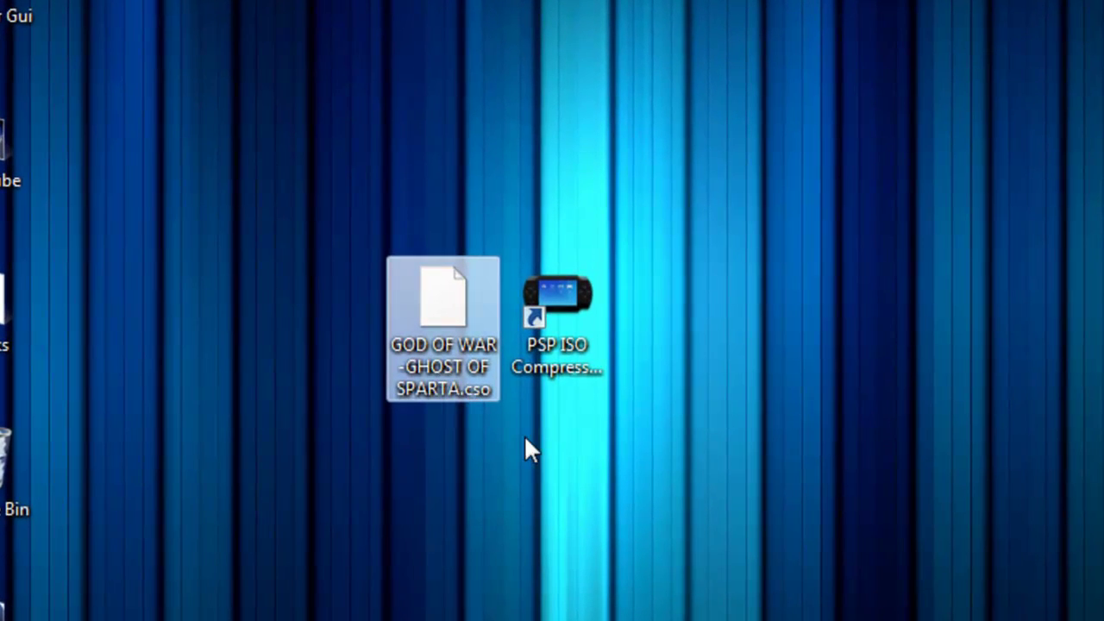
pyautogui.click(526, 437)
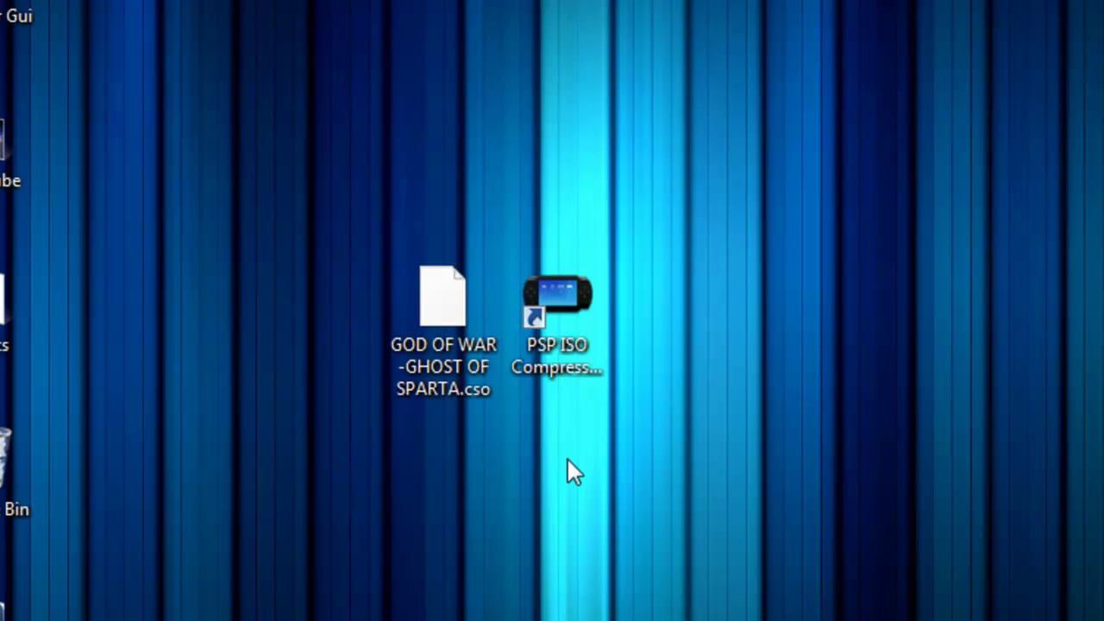
pyautogui.click(462, 367)
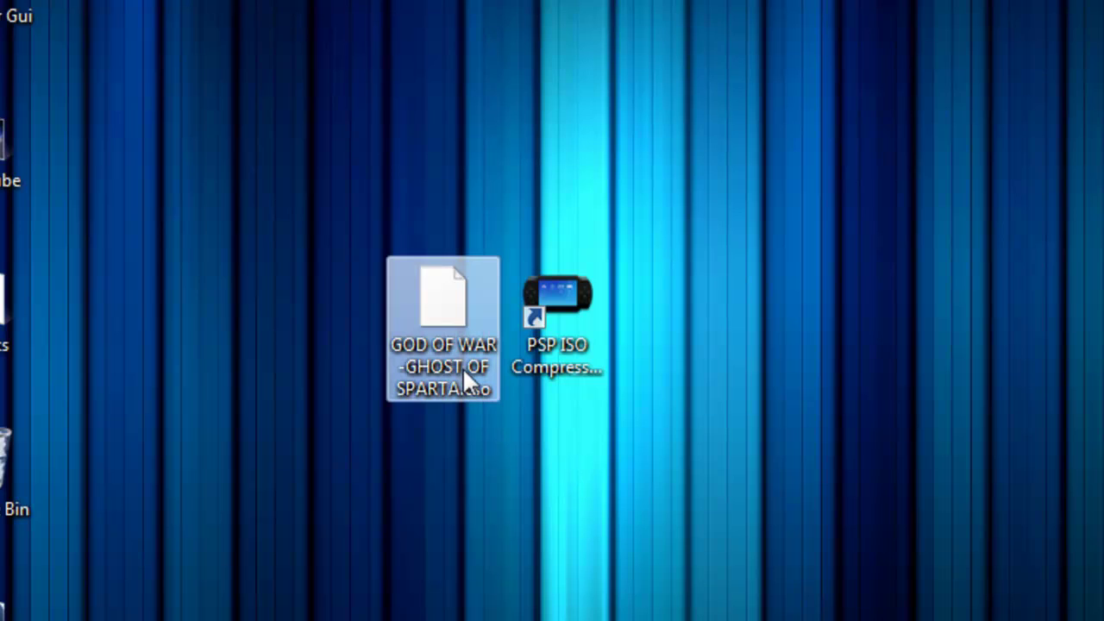
pyautogui.click(534, 407)
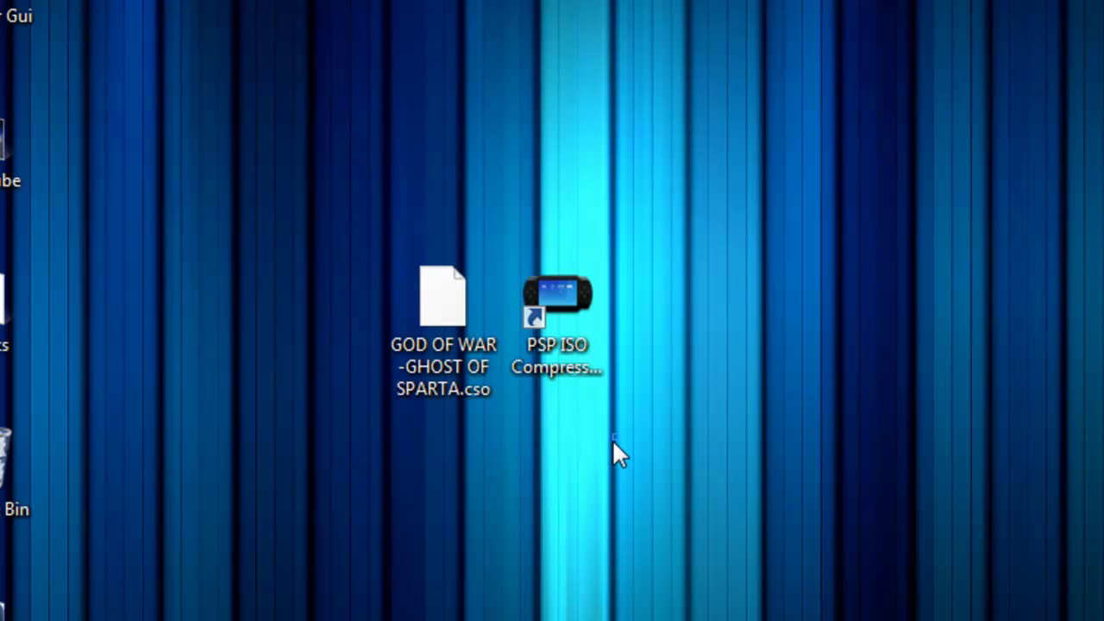
pyautogui.click(460, 333)
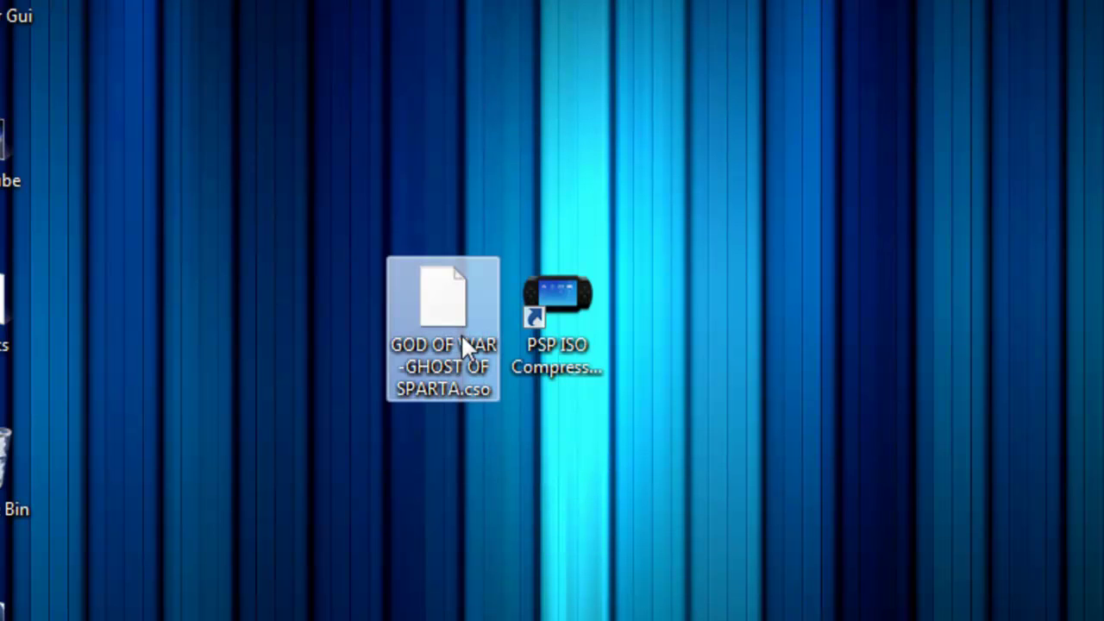
pyautogui.click(583, 534)
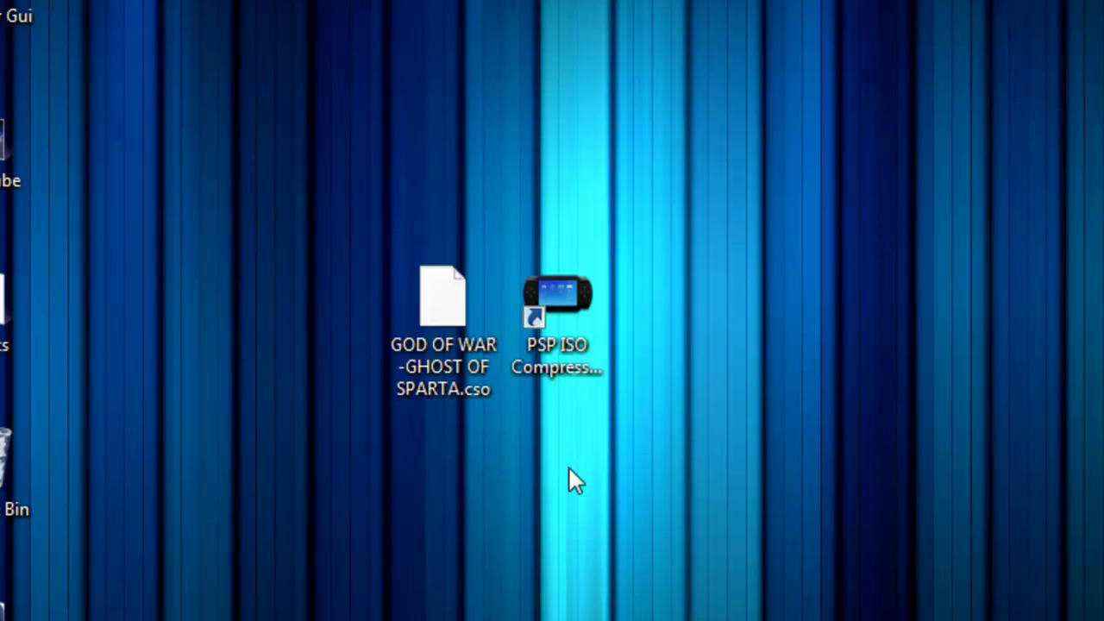
pyautogui.moveTo(611, 569); pyautogui.dragTo(578, 453)
pyautogui.moveTo(601, 528); pyautogui.dragTo(597, 495)
pyautogui.moveTo(610, 394); pyautogui.dragTo(543, 481)
pyautogui.click(556, 319)
pyautogui.moveTo(548, 394)
pyautogui.mouseDown()
pyautogui.moveTo(532, 437)
pyautogui.moveTo(544, 402)
pyautogui.mouseUp()
pyautogui.click(505, 443)
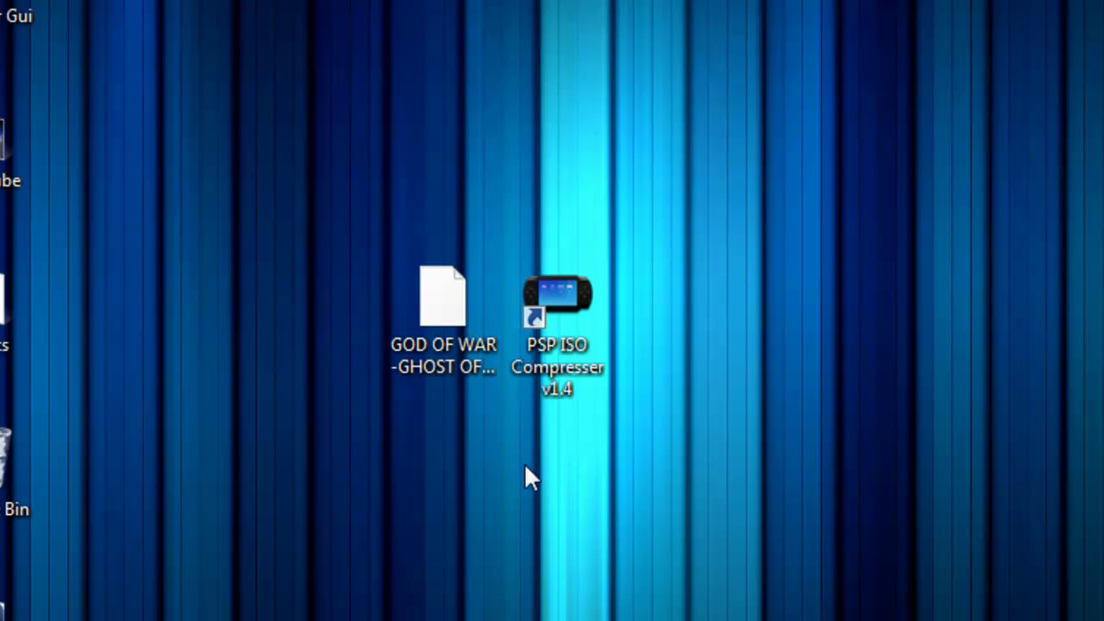
# Open PSP ISO Compressor v1.4 from the desktop, reposition its window, and choose the Compress ISO->CSO mode
pyautogui.click(576, 365)
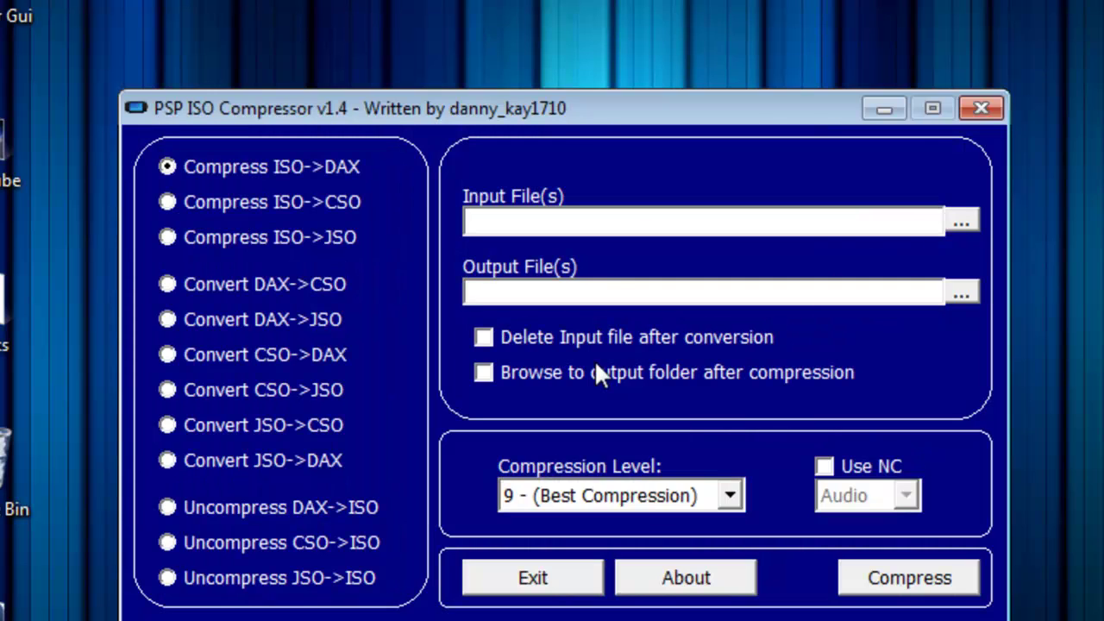
pyautogui.moveTo(564, 113); pyautogui.dragTo(586, 60)
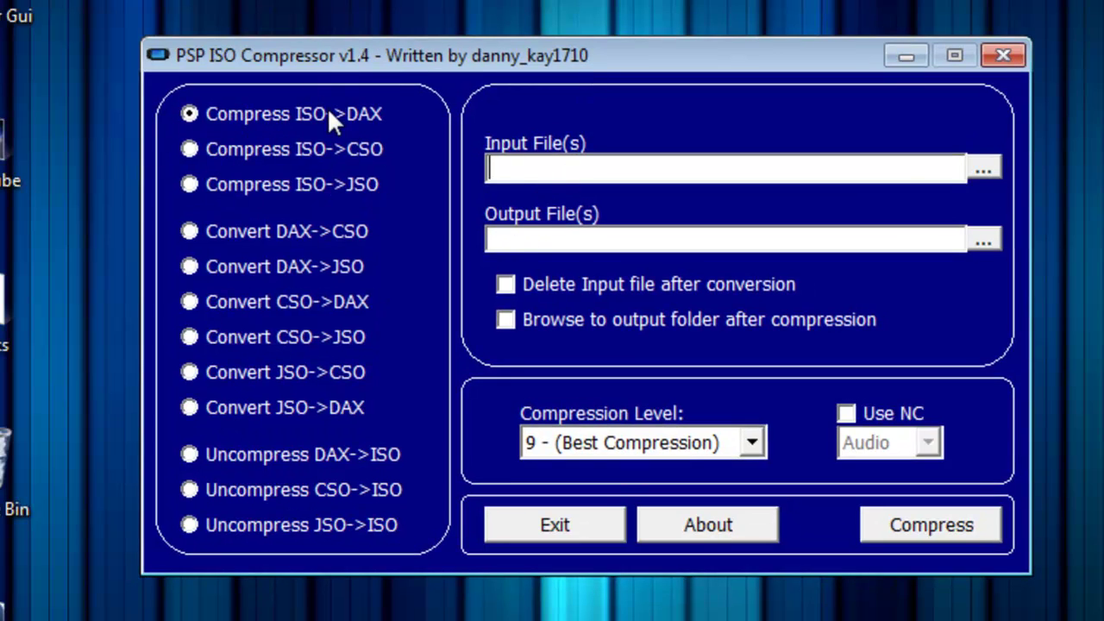
pyautogui.click(356, 148)
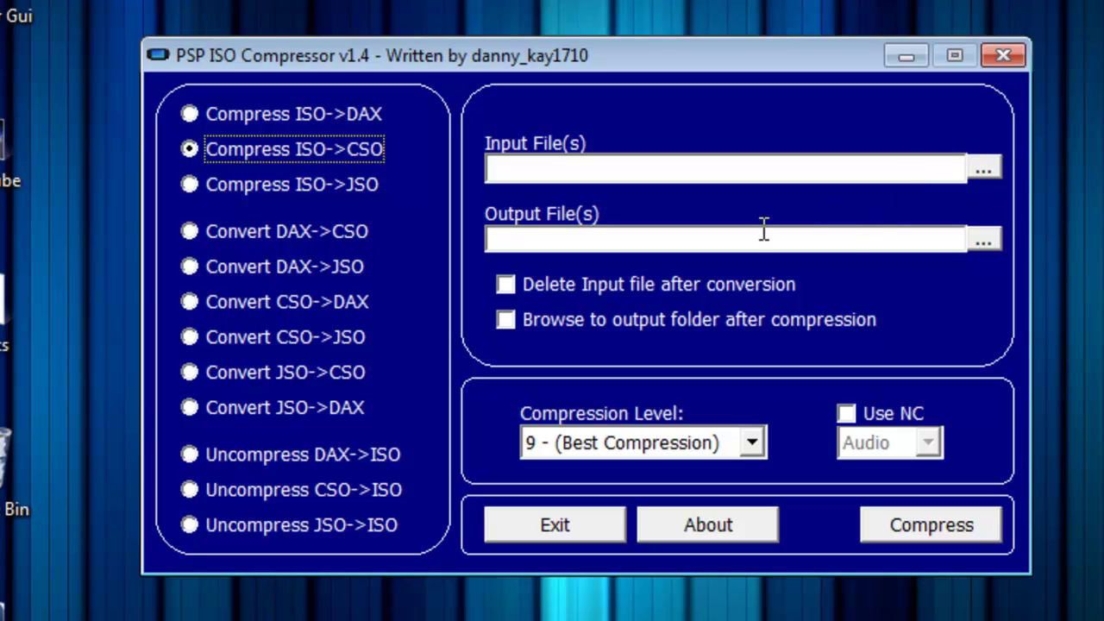
# Set the compression level to 1 - (Worse Compression)
pyautogui.click(752, 442)
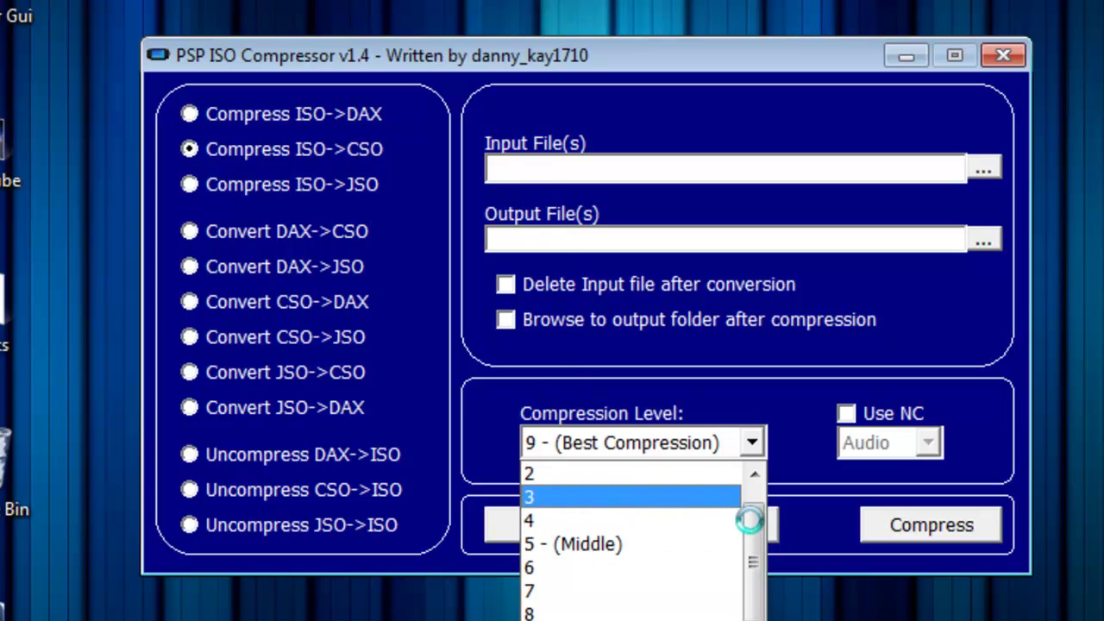
pyautogui.scroll(1, 739, 518)
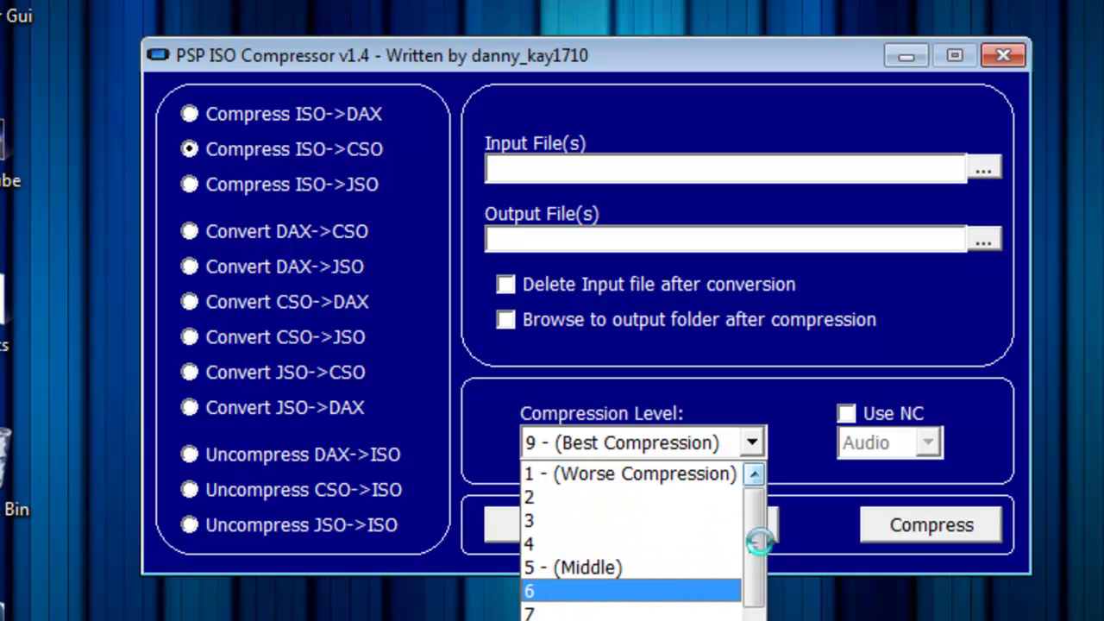
pyautogui.scroll(-1, 747, 517)
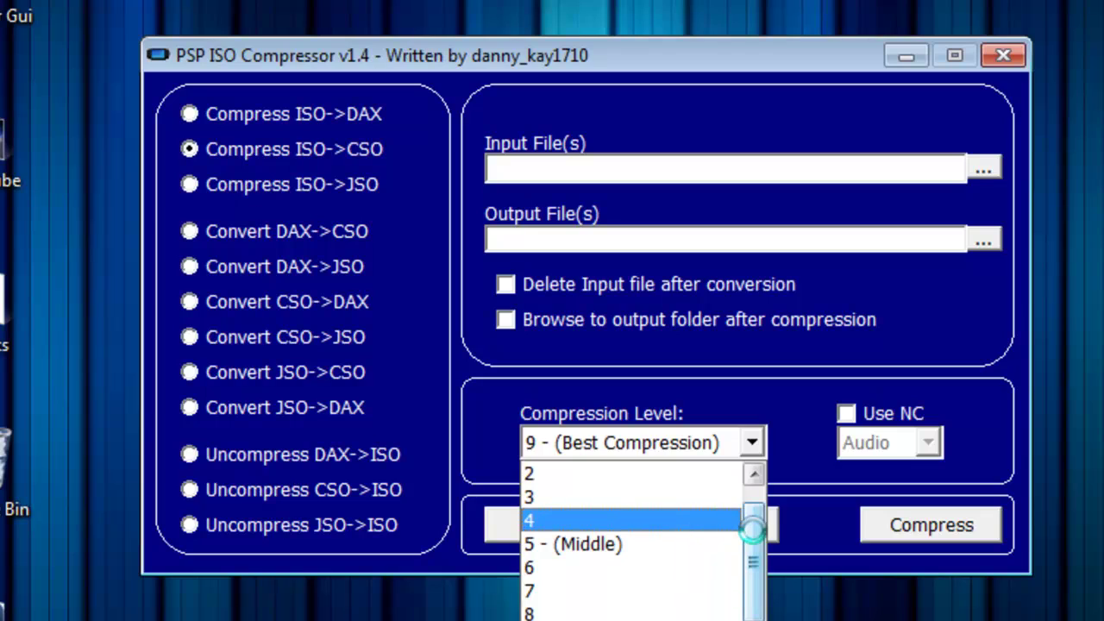
pyautogui.moveTo(752, 530); pyautogui.dragTo(753, 498)
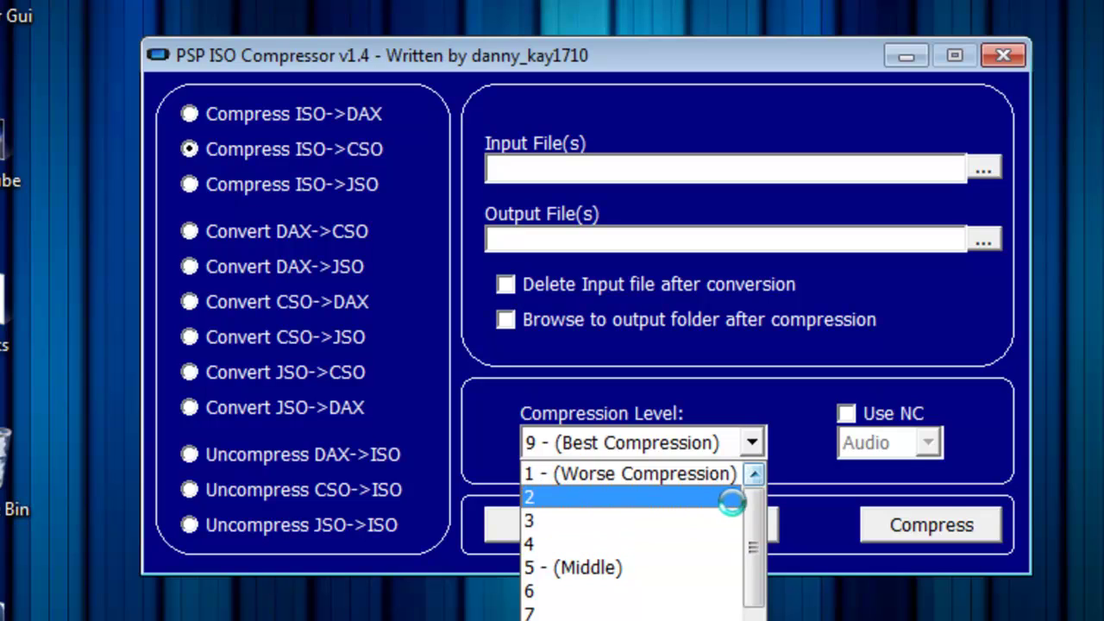
pyautogui.moveTo(755, 546); pyautogui.dragTo(749, 601)
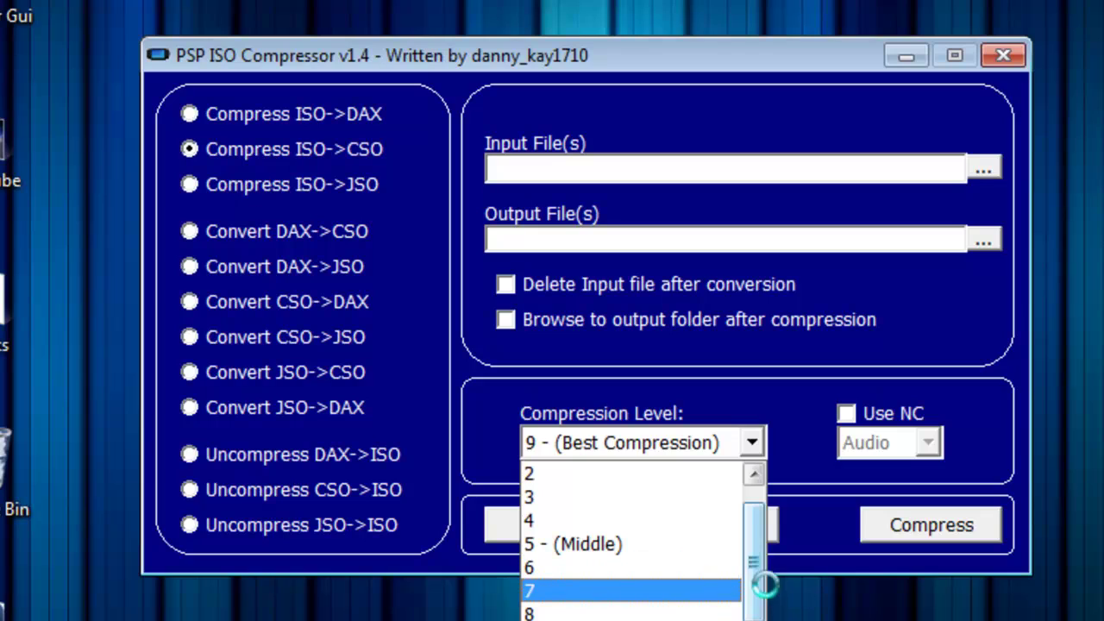
pyautogui.scroll(1, 754, 535)
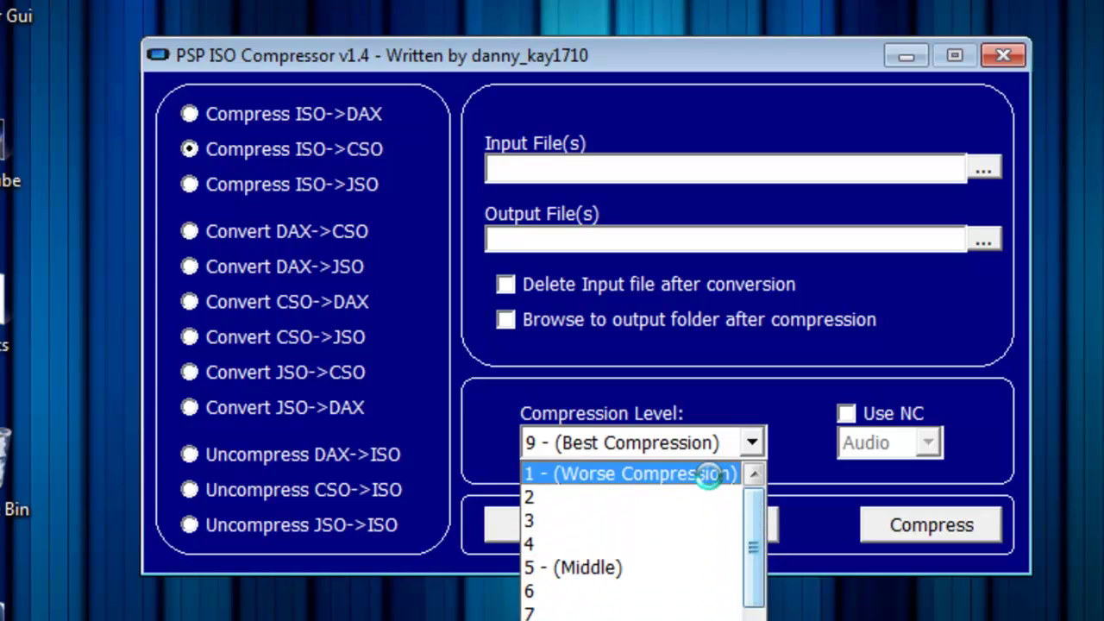
pyautogui.click(711, 474)
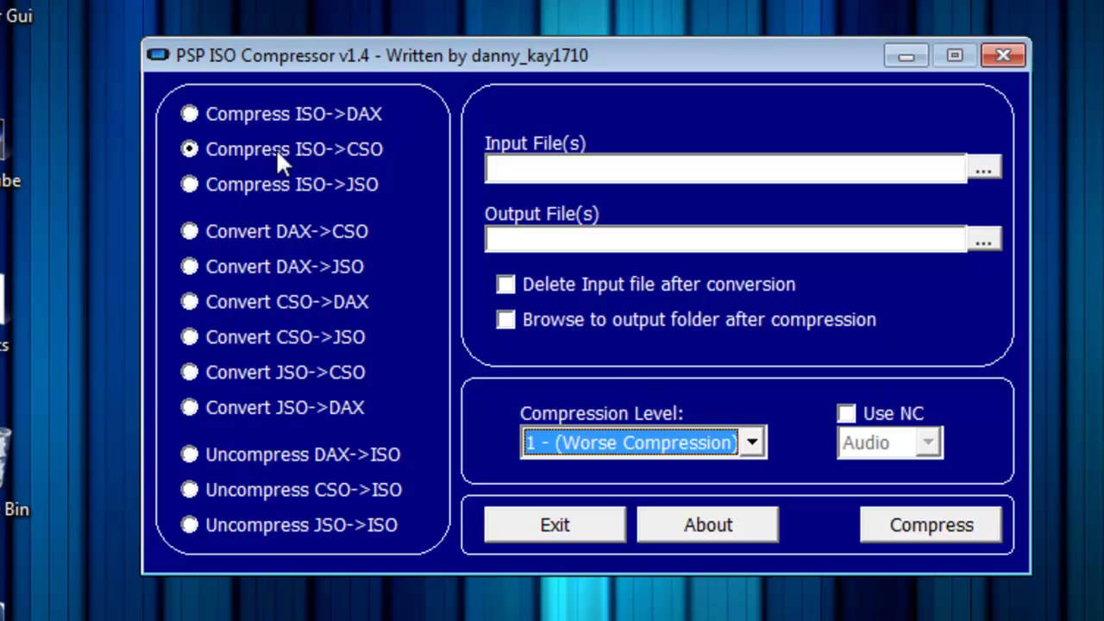
# Switch the conversion mode to Uncompress CSO->ISO
pyautogui.click(189, 149)
pyautogui.click(191, 148)
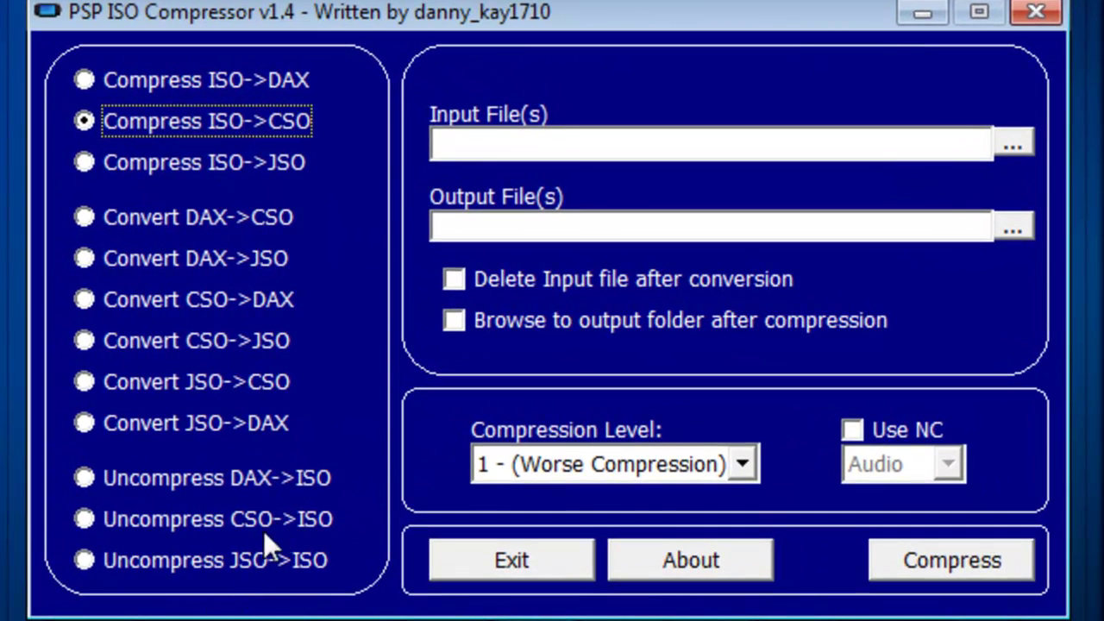
pyautogui.click(114, 524)
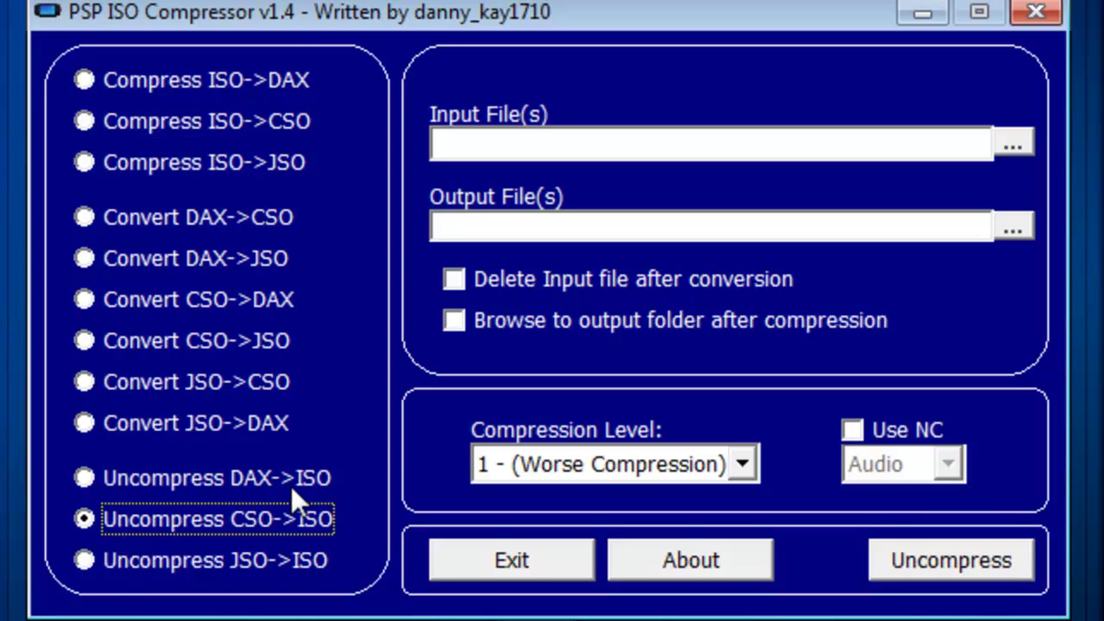
# Load GOD OF WAR -GHOST OF SPARTA.cso from the Desktop as the input file, accept the output folder, and uncompress it
pyautogui.click(1008, 136)
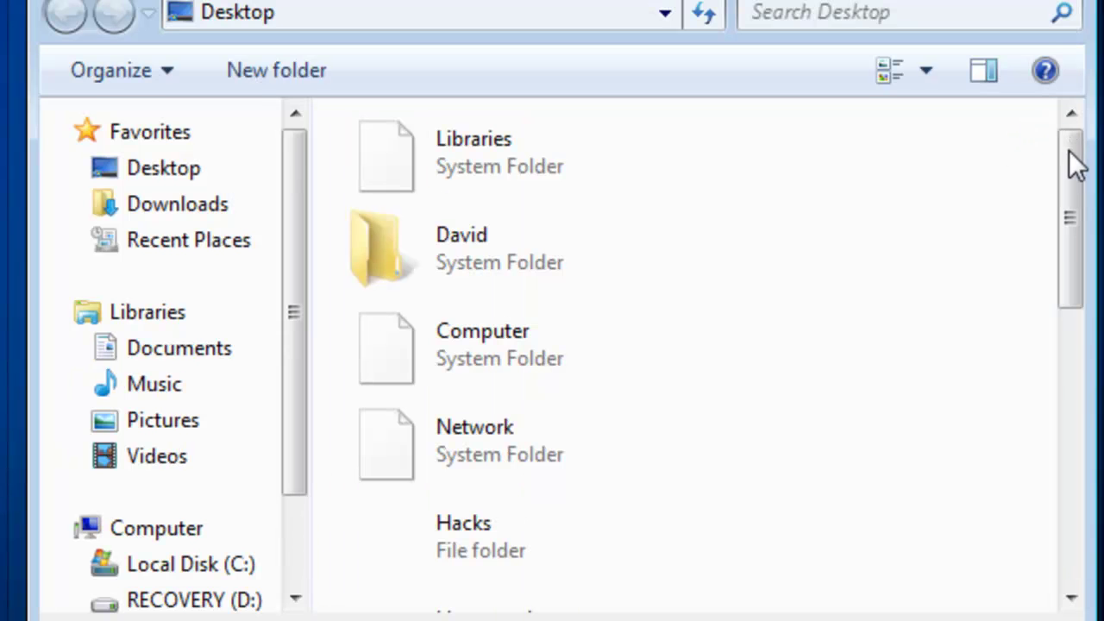
pyautogui.moveTo(1069, 150); pyautogui.dragTo(1044, 455)
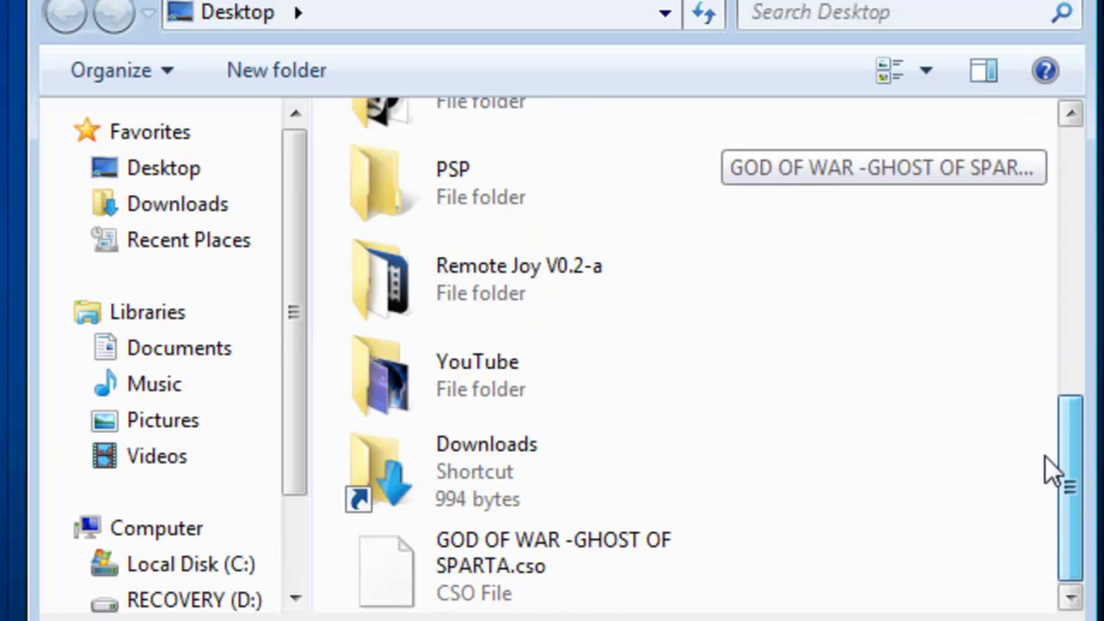
pyautogui.click(496, 561)
pyautogui.doubleClick(496, 560)
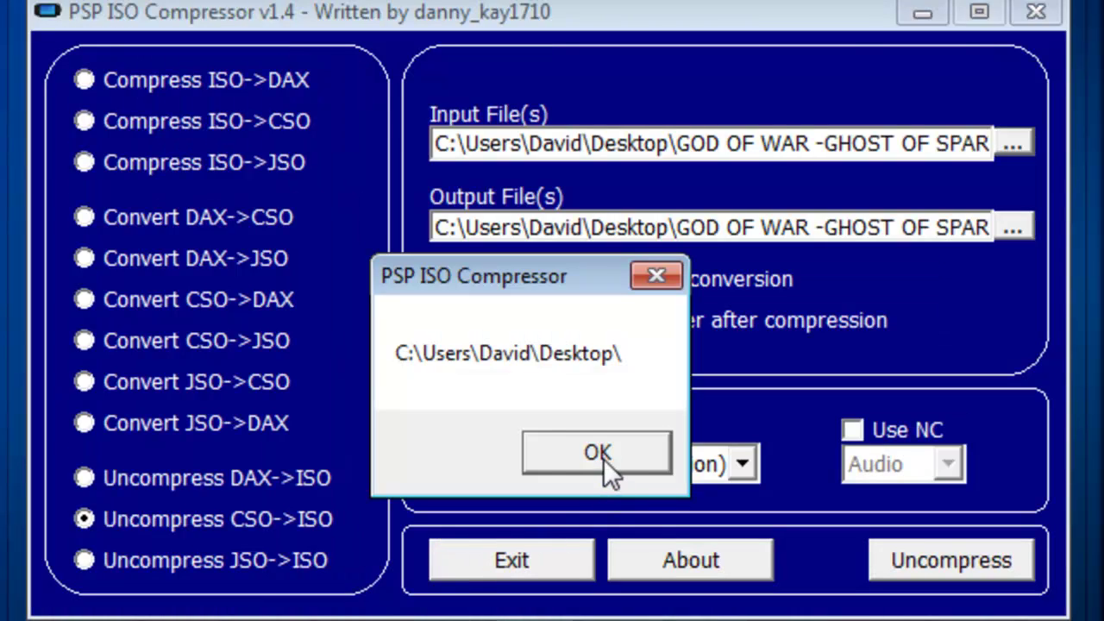
pyautogui.click(603, 457)
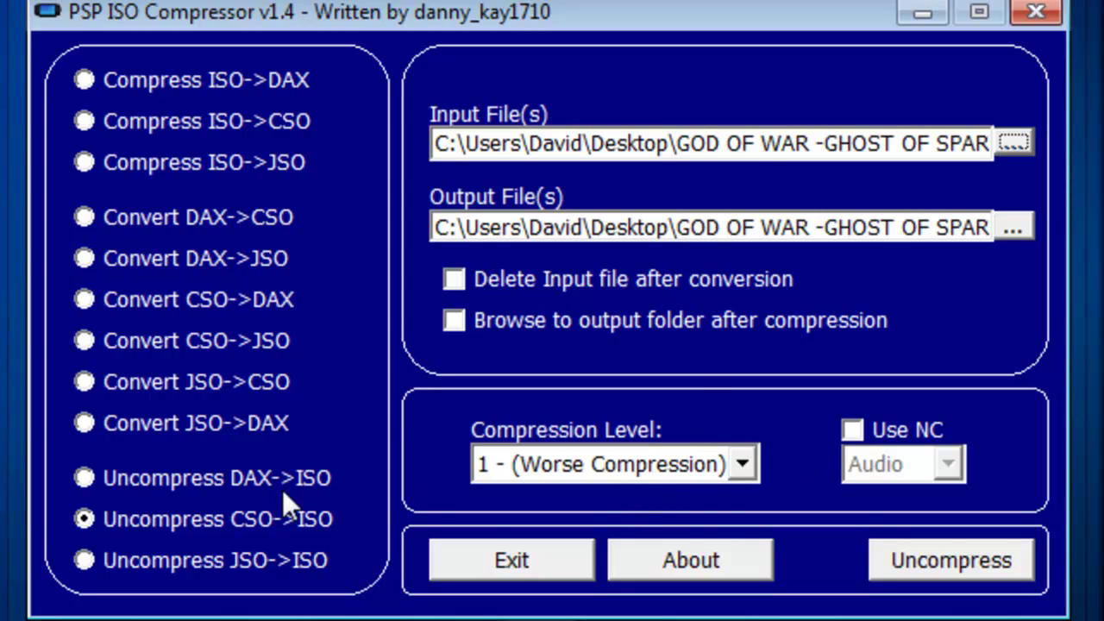
pyautogui.click(965, 562)
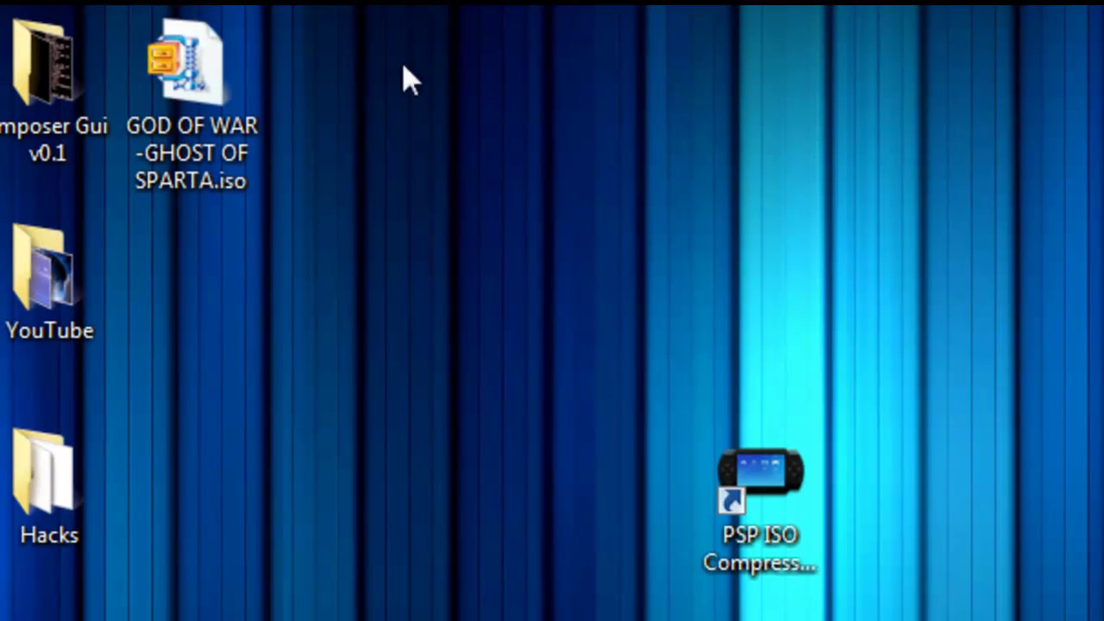
pyautogui.doubleClick(227, 101)
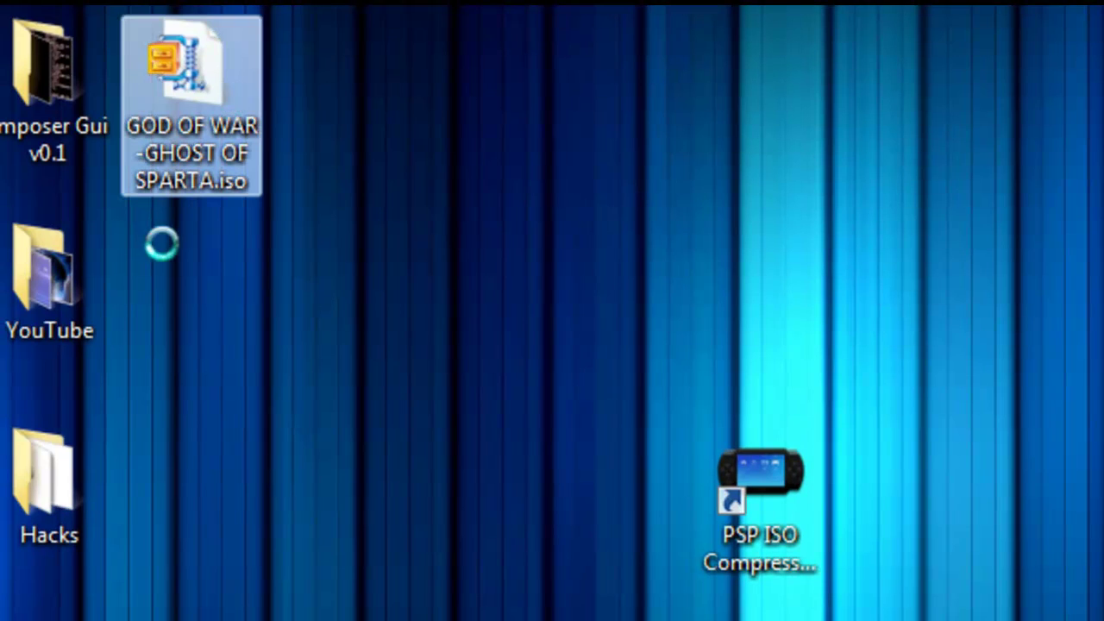
pyautogui.rightClick(187, 203)
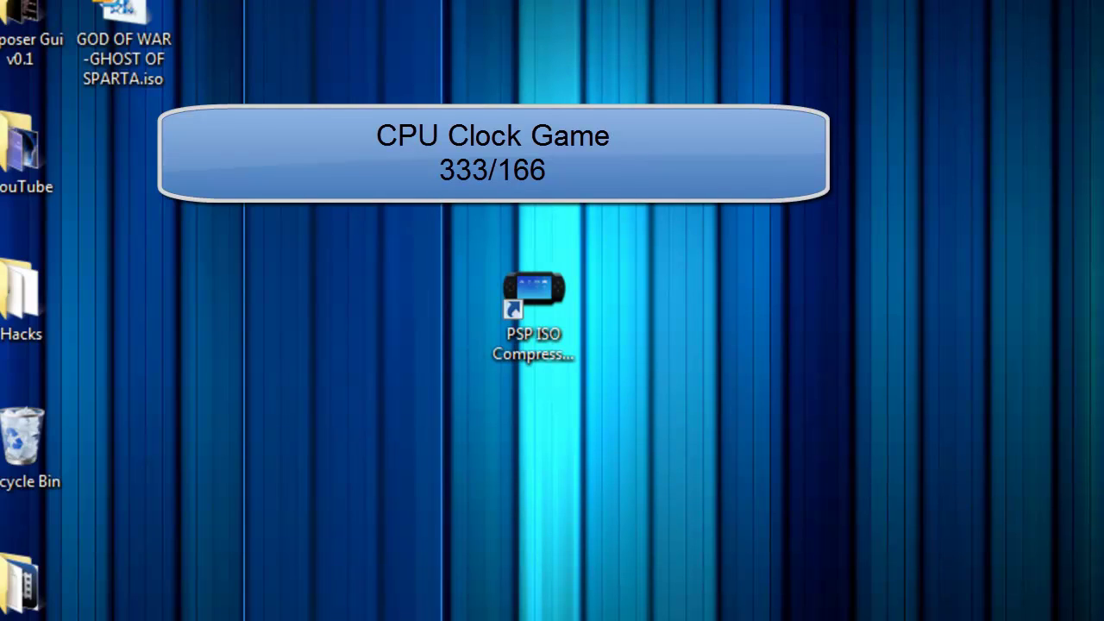
pyautogui.moveTo(444, 620); pyautogui.dragTo(444, 612)
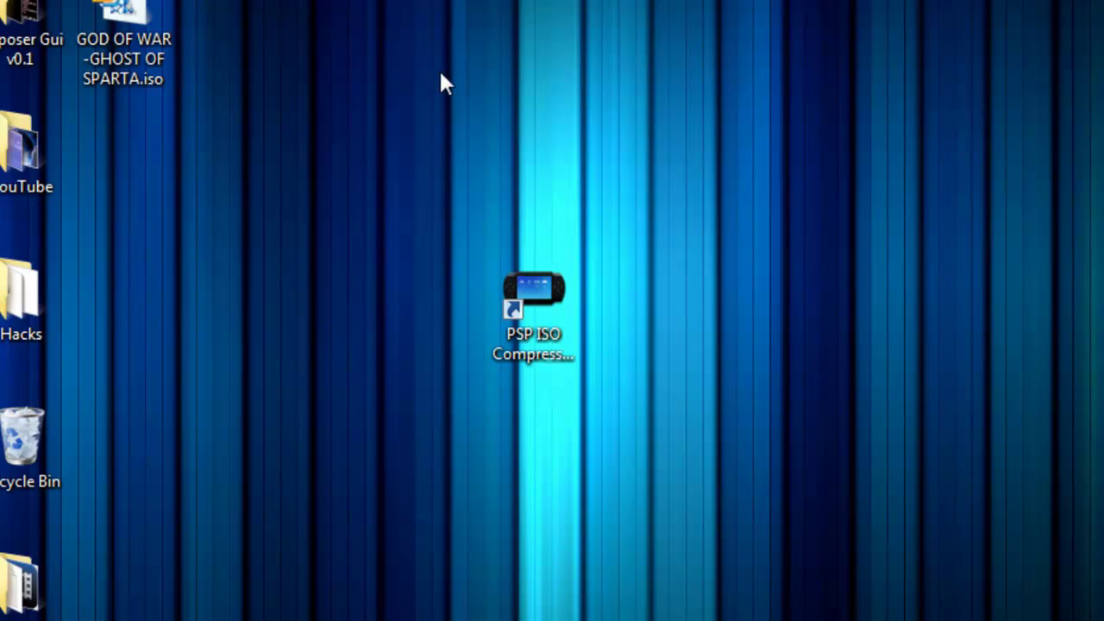
pyautogui.moveTo(439, 71); pyautogui.dragTo(347, 192)
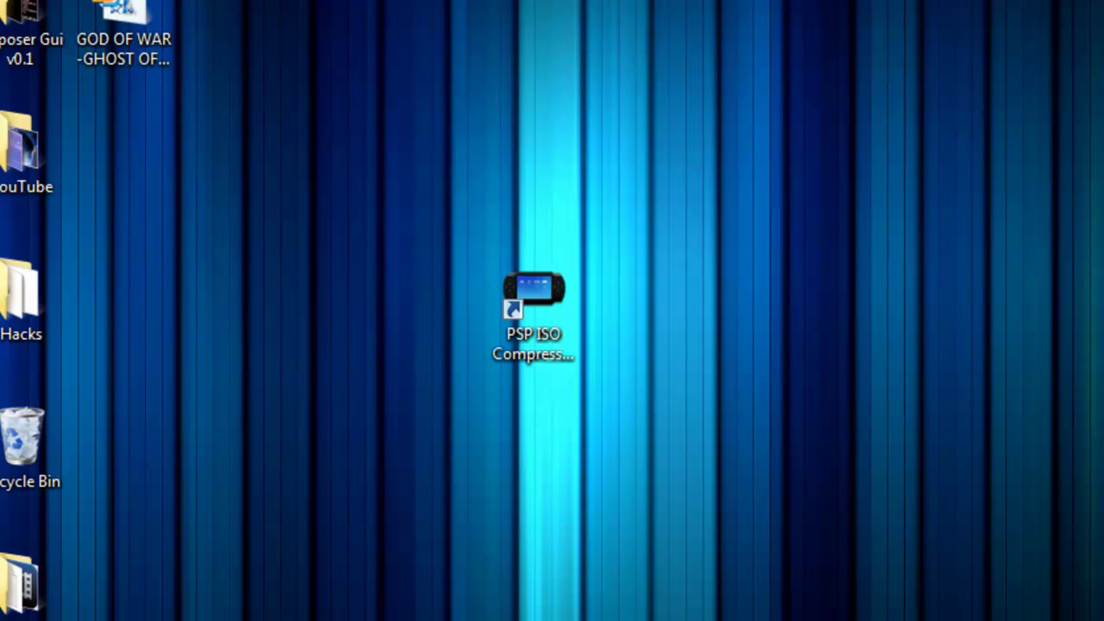
pyautogui.moveTo(426, 520); pyautogui.dragTo(493, 620)
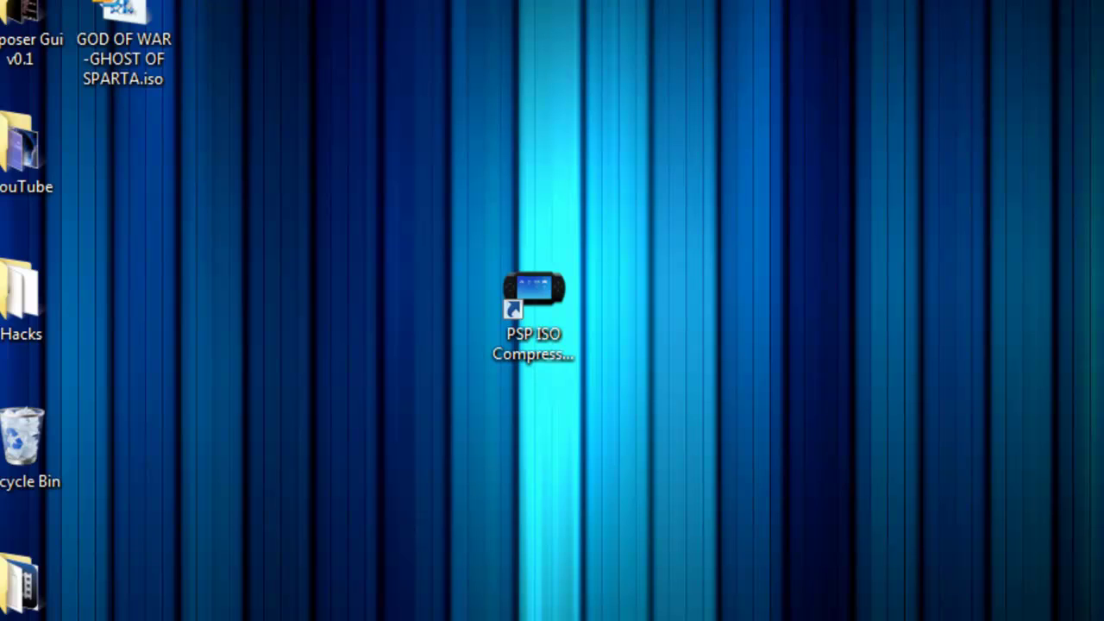
pyautogui.click(83, 31)
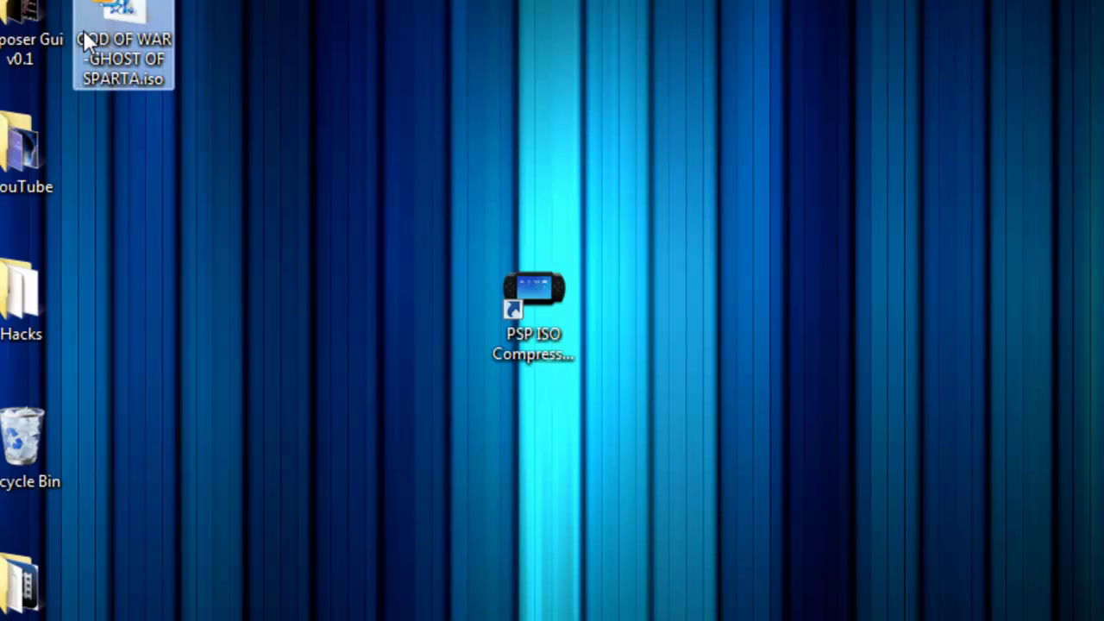
pyautogui.click(242, 134)
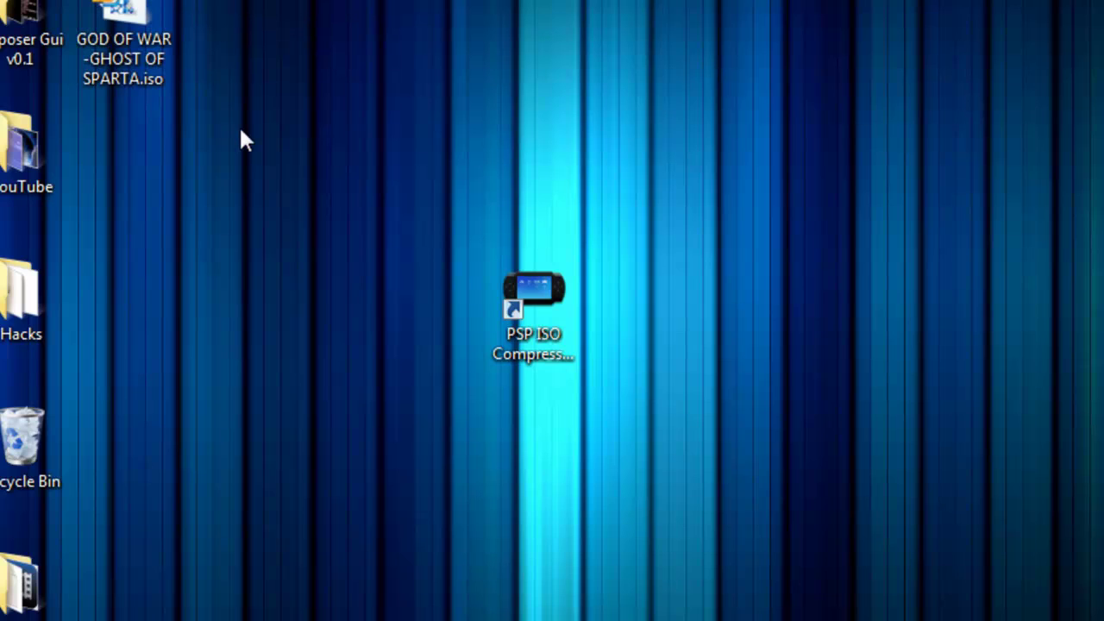